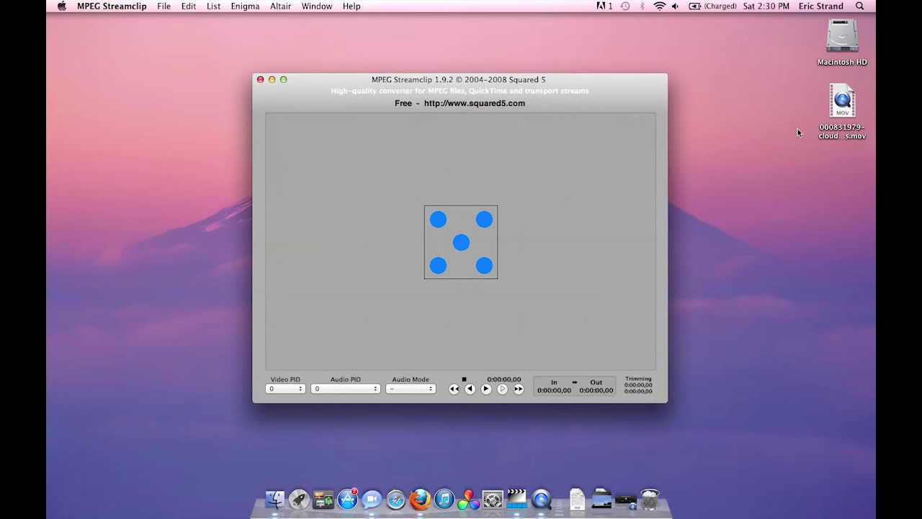
Open the desktop timelapse .mov in QuickTime Player.
double_click(849, 104)
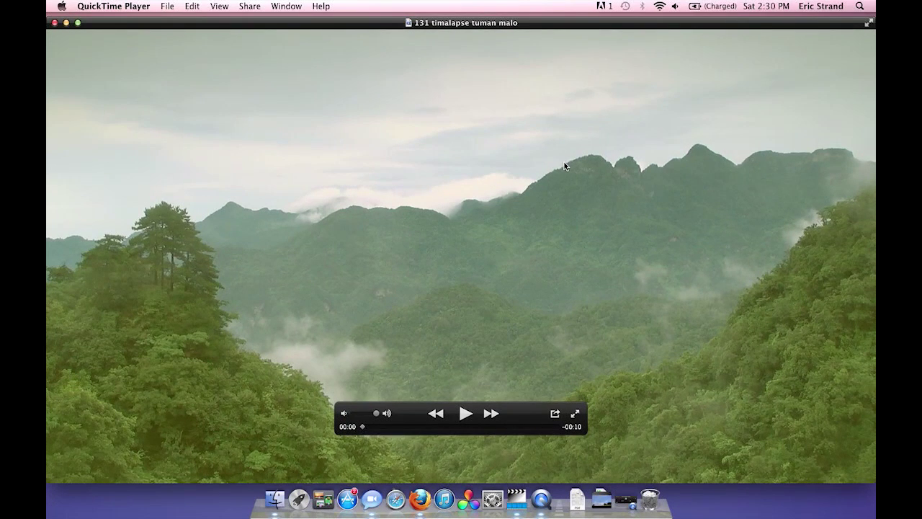
Show the Movie Inspector to read the clip's ProRes 1920×1080, 29.97 fps, 254.3 MB details.
key("super+i")
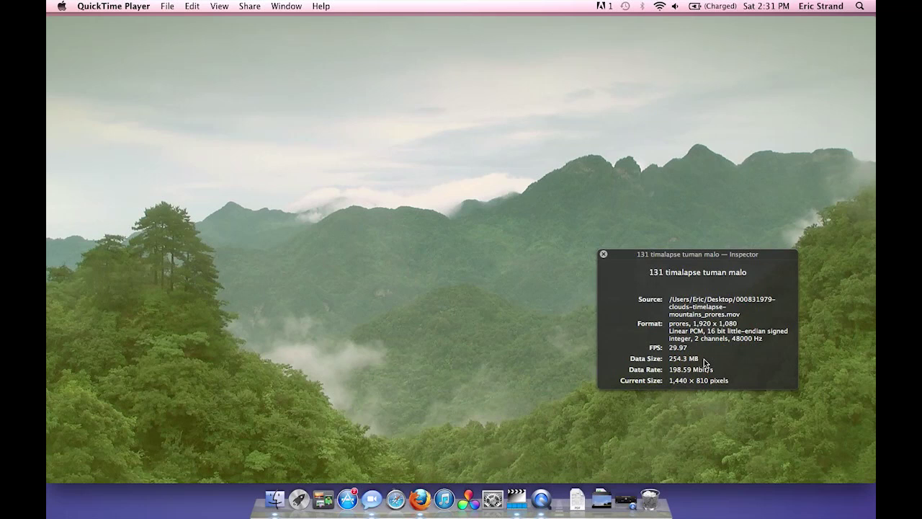
mouse_move(422, 201)
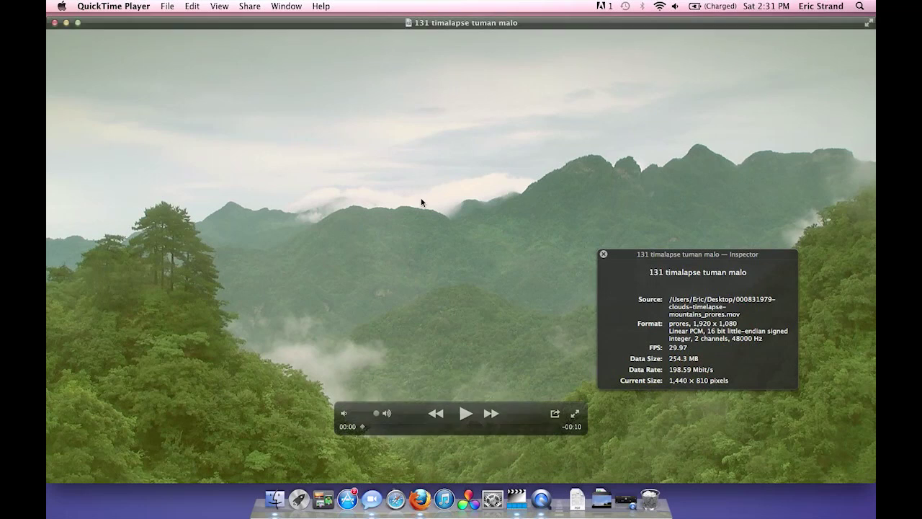
Close the QuickTime movie and Inspector, then load the timelapse into MPEG Streamclip.
left_click(53, 23)
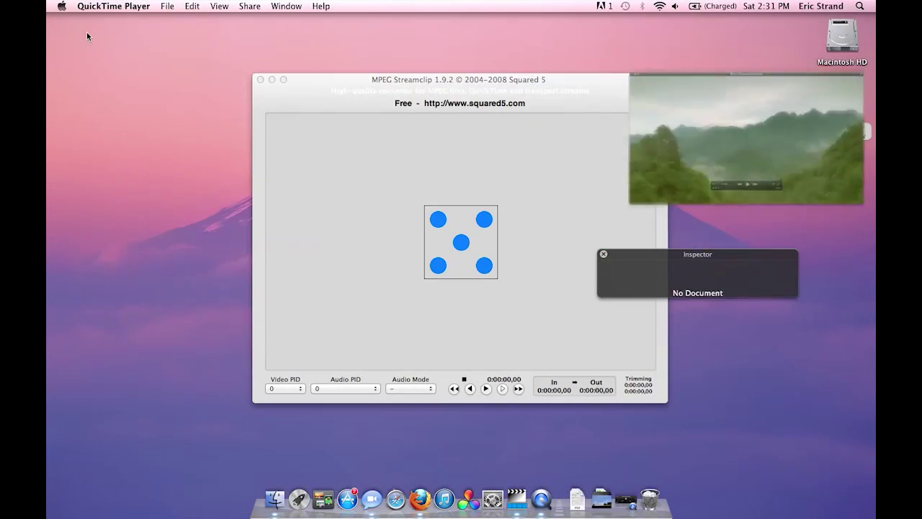
left_click(604, 255)
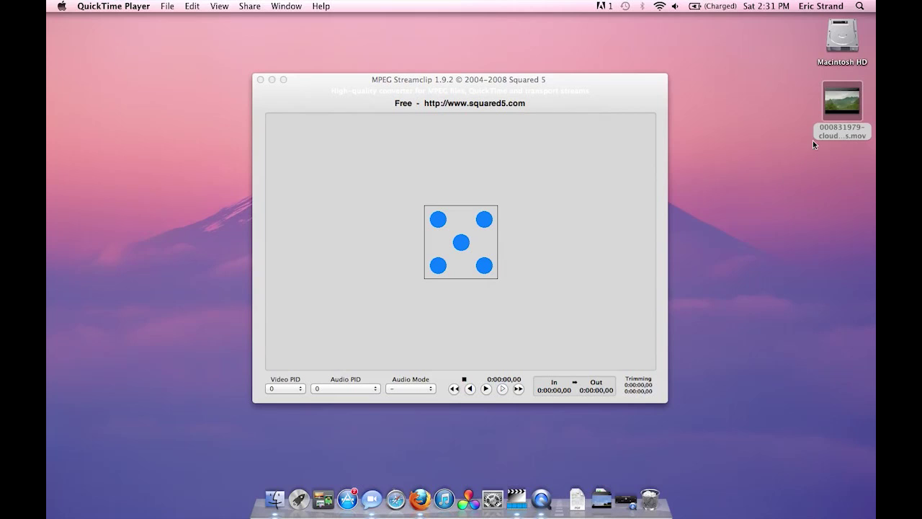
left_click_drag(842, 107, 457, 183)
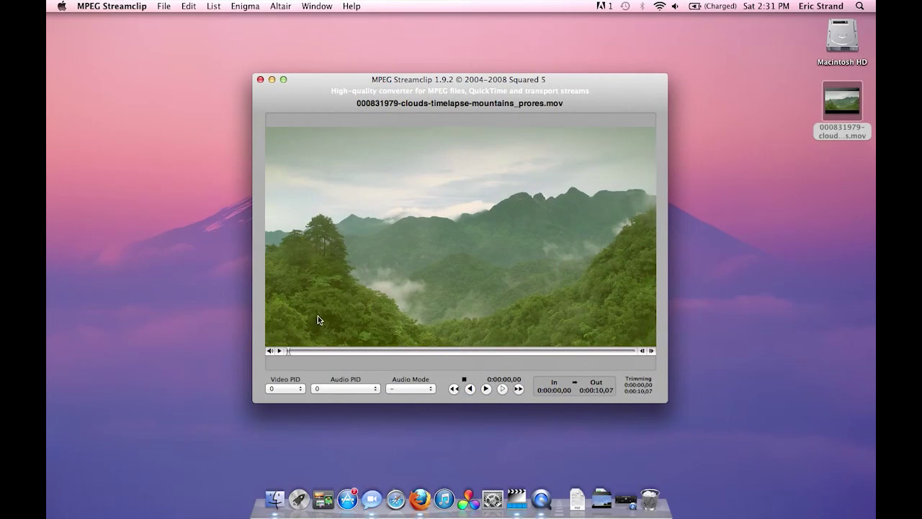
Select the whole clip (0:00:00,00–0:00:10,07) after trial In/Out marks, and open the QuickTime exporter.
left_click_drag(303, 354, 466, 353)
key("i")
key("o")
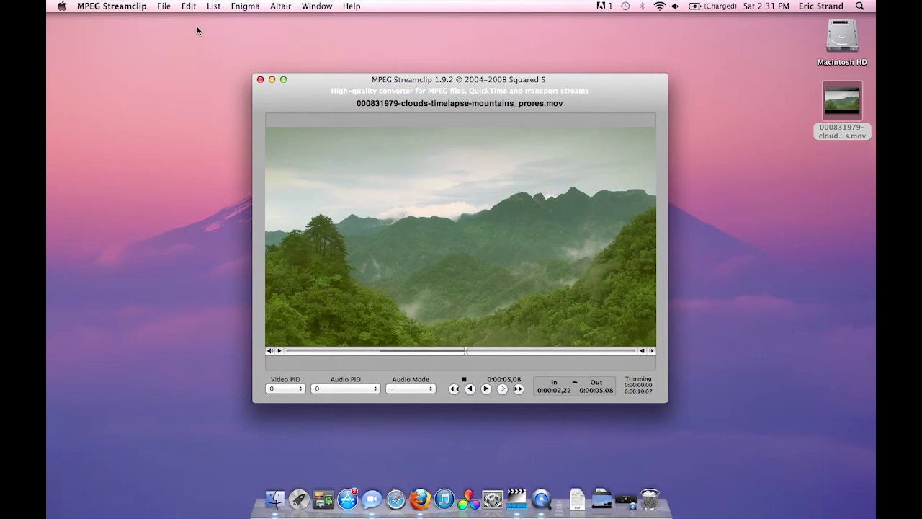
left_click(191, 7)
left_click(205, 78)
left_click(175, 10)
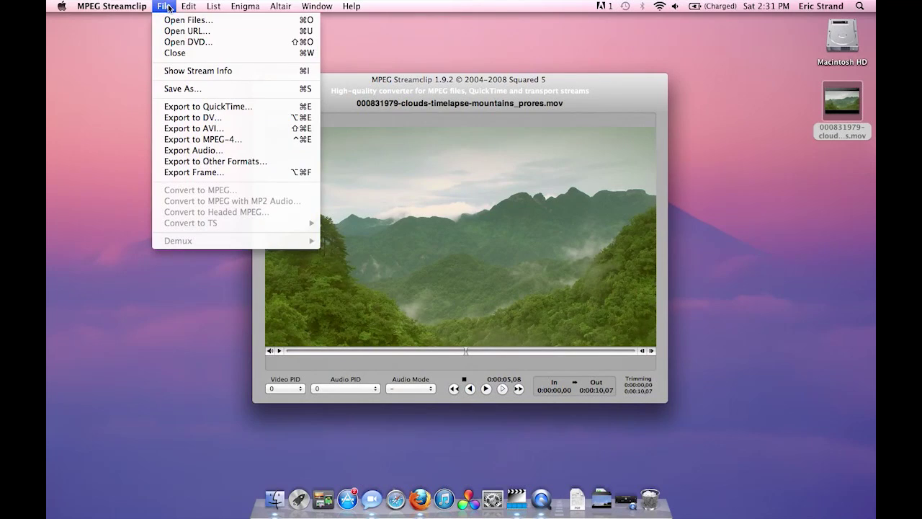
left_click(214, 107)
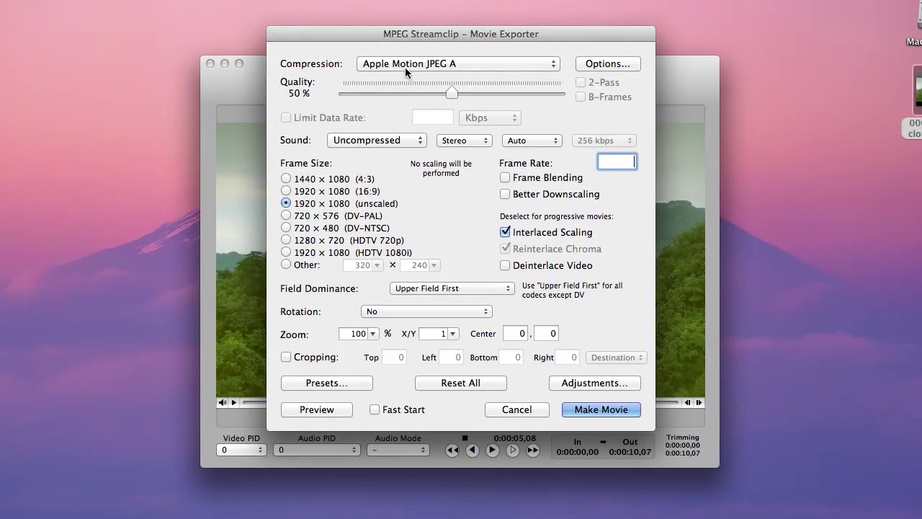
Set the exporter's compression to H.264 and enable Limit Data Rate.
left_click(411, 65)
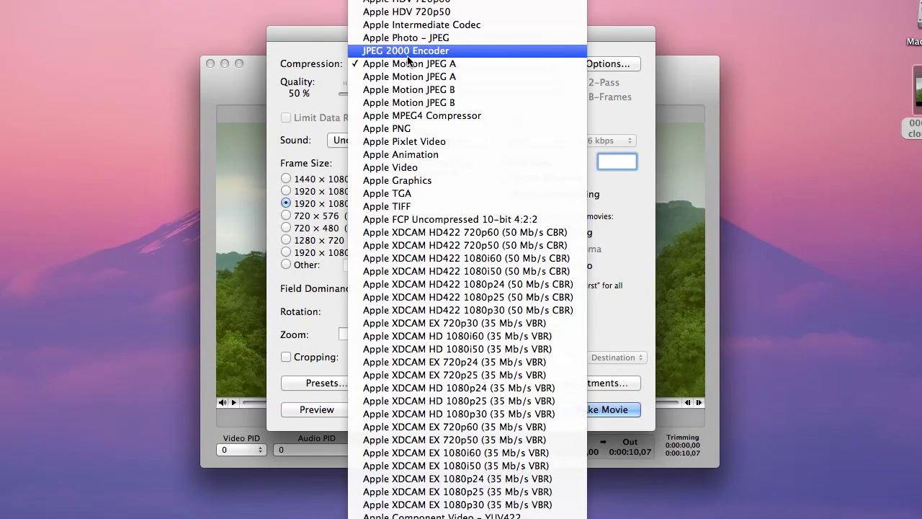
mouse_move(432, 0)
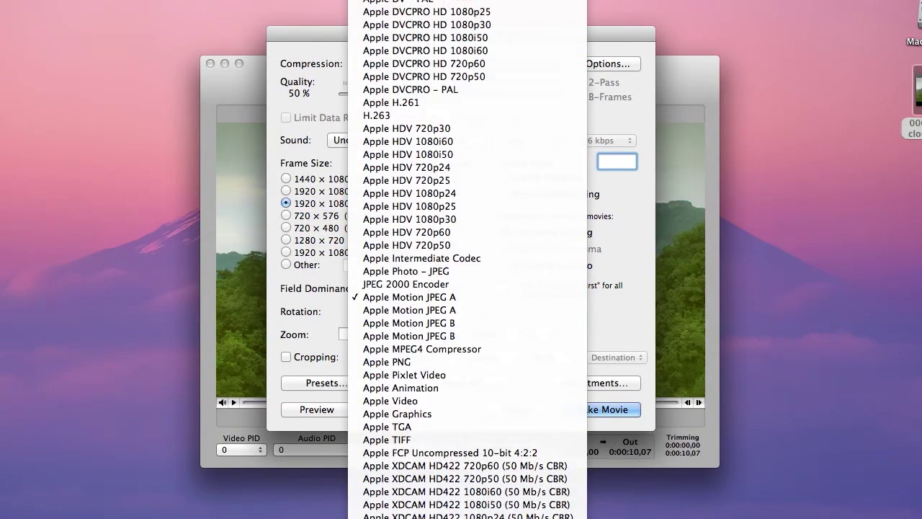
left_click(400, 82)
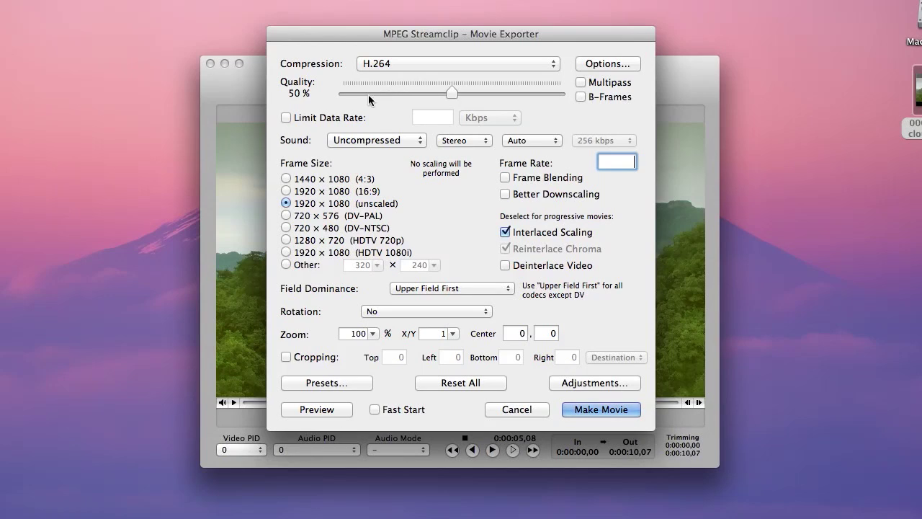
left_click(288, 118)
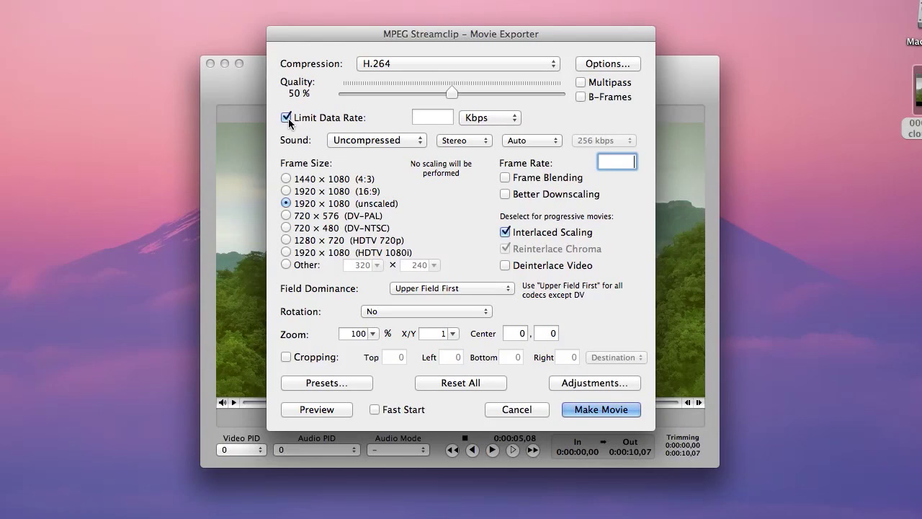
Limit the data rate to 8 Mbps, giving an estimated size of about 11 MB.
left_click(480, 120)
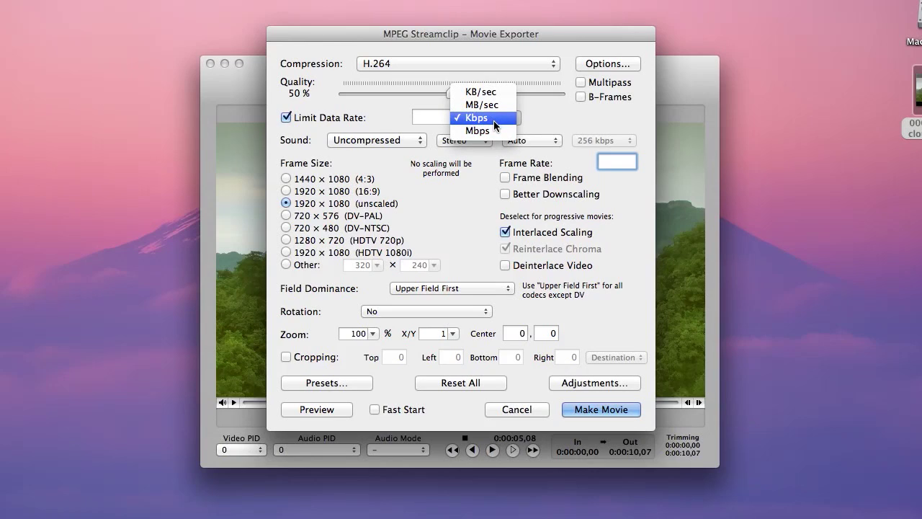
left_click(494, 131)
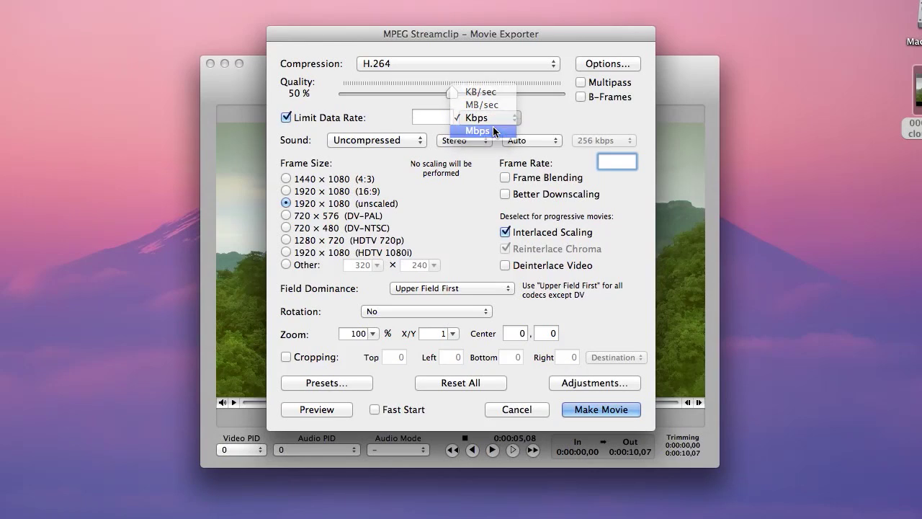
left_click(441, 115)
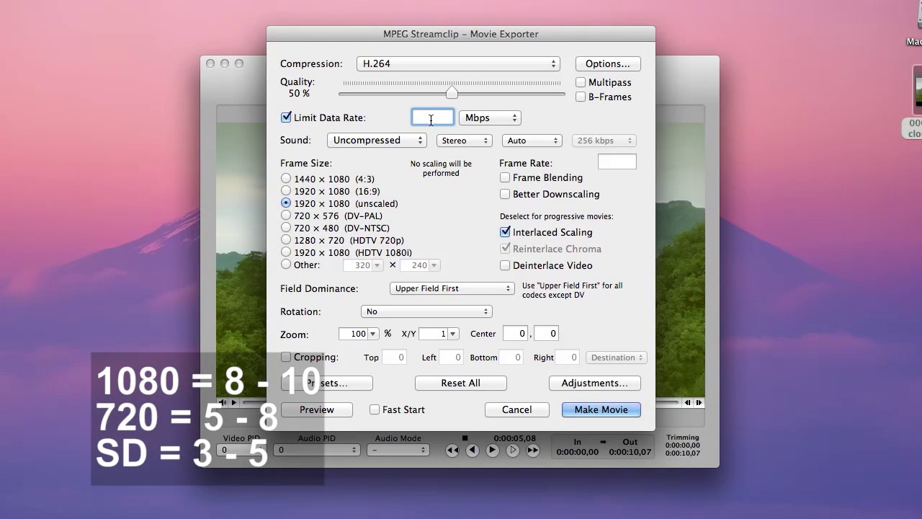
type("8")
Turn on Multipass and B-Frames for the H.264 export.
left_click(632, 83)
left_click(629, 96)
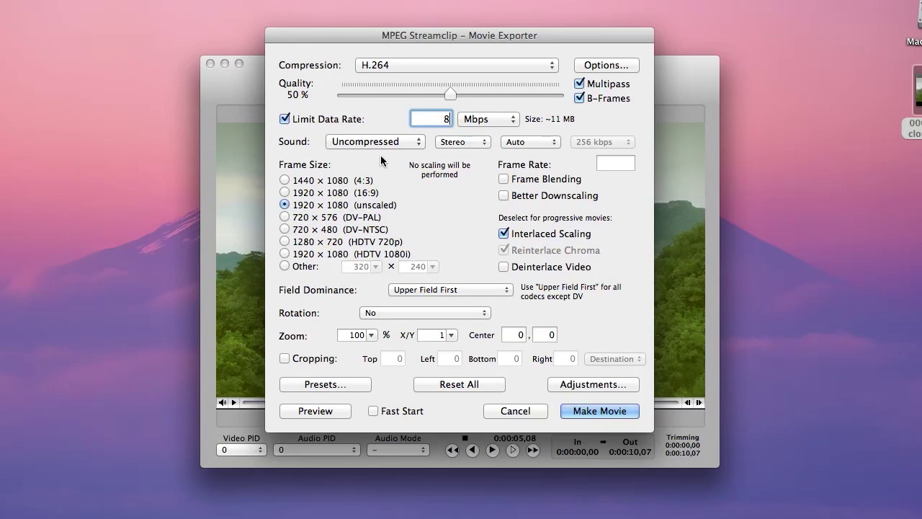
Set the sound to MPEG-4 AAC at 128 kbps and turn off Deinterlace Video.
left_click(407, 144)
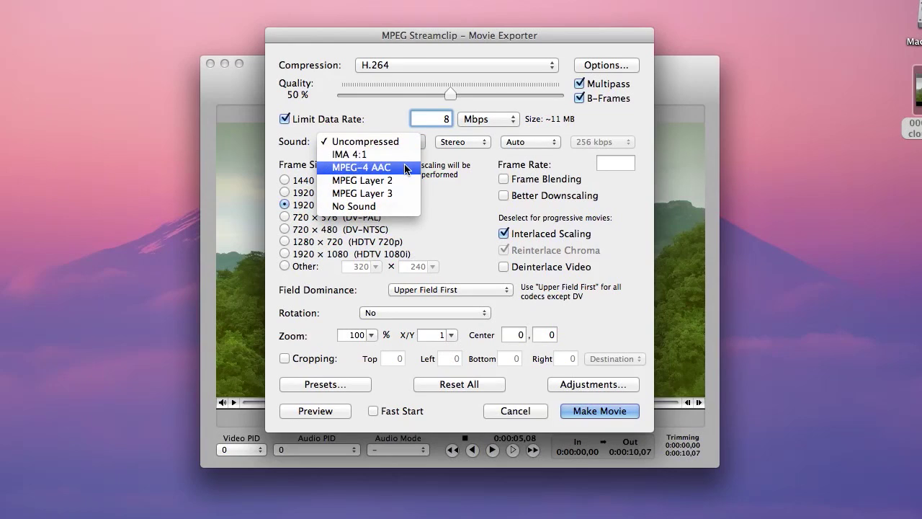
left_click(406, 168)
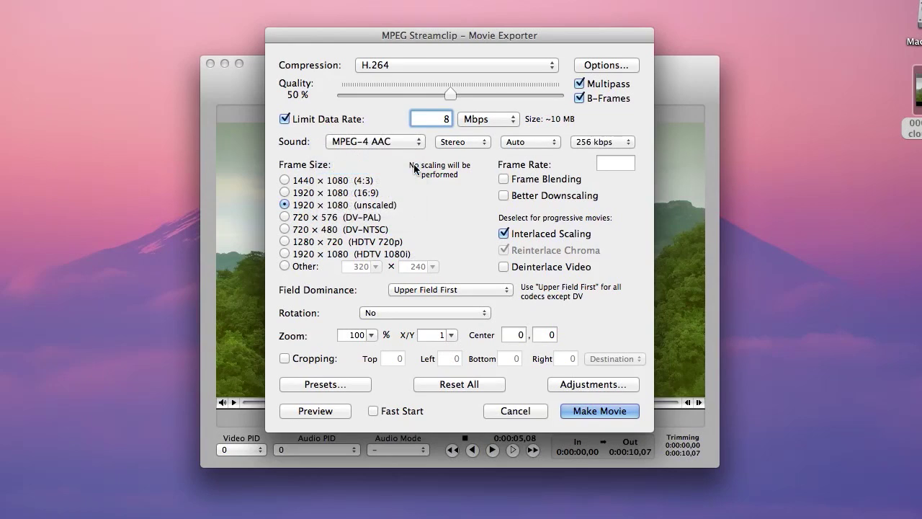
left_click(614, 141)
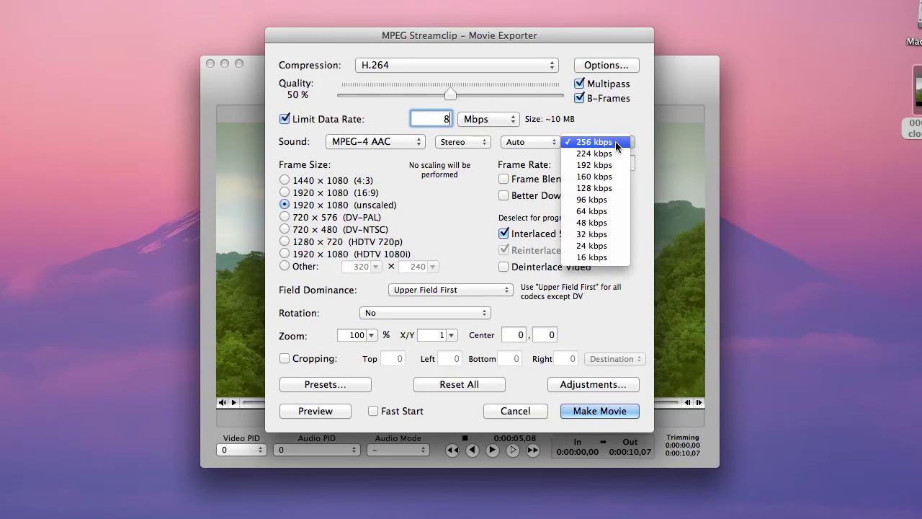
left_click(616, 193)
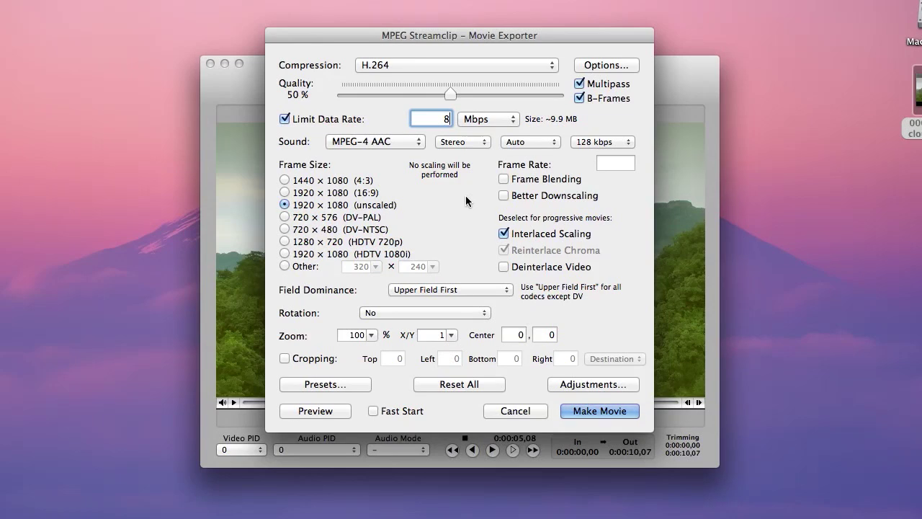
left_click(504, 235)
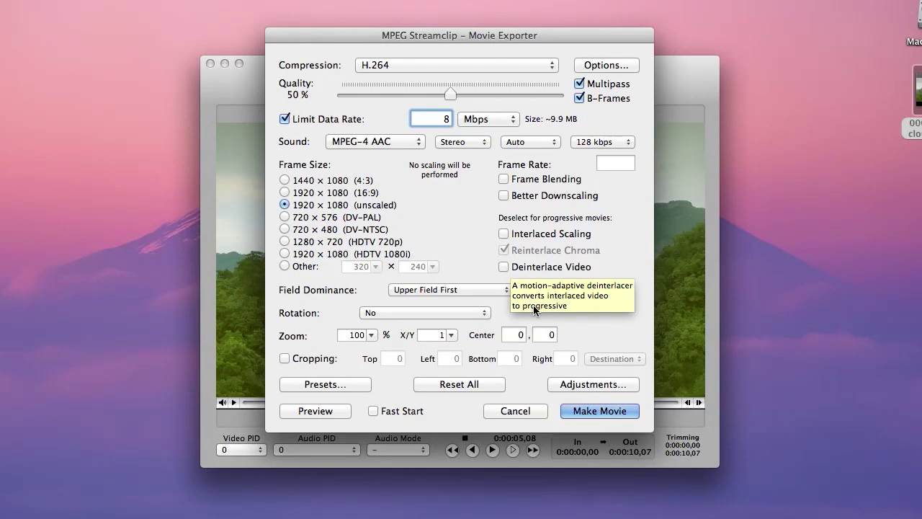
Save the movie to the Desktop as 000831979-clouds-timelapse-mountains_h264.mov, replacing 'prores' with 'h264'.
left_click(601, 412)
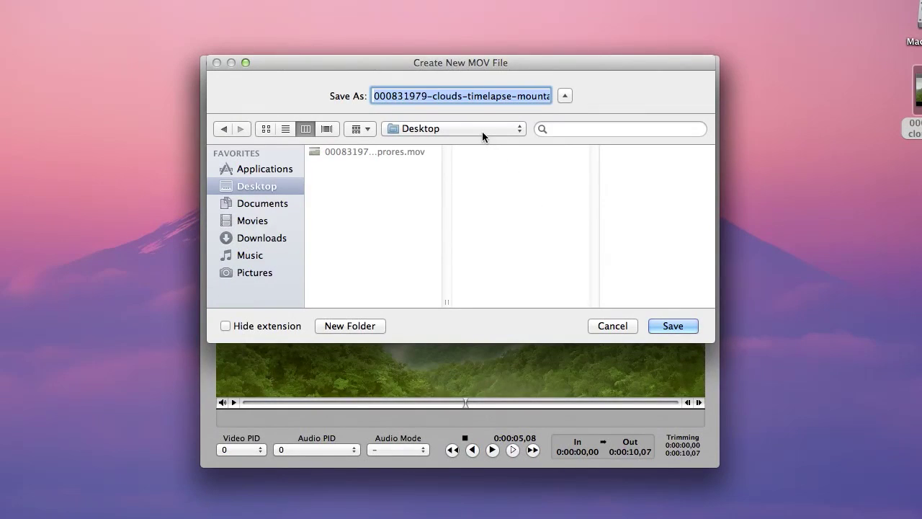
left_click(527, 96)
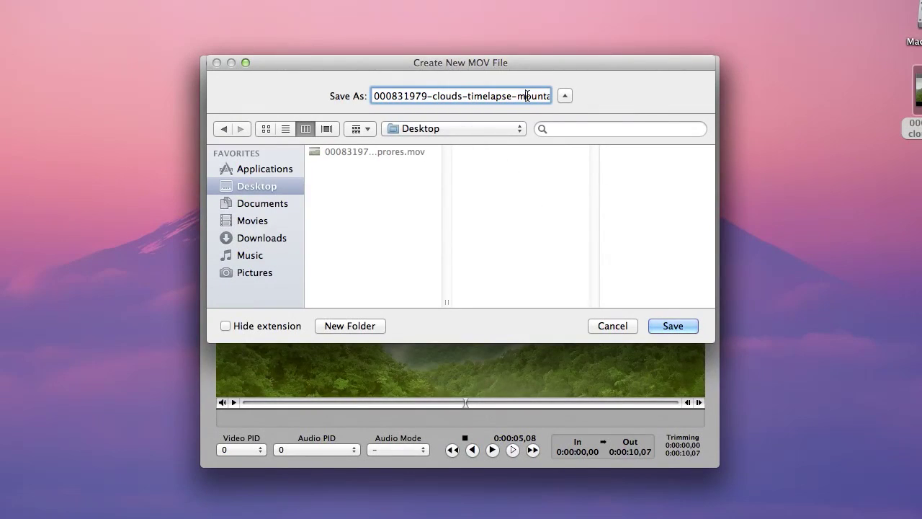
key("Right")
key("Right")
key("Right")
key("Right")
key("Right")
key("Right")
key("Right")
key("Right")
key("Right")
key("Right")
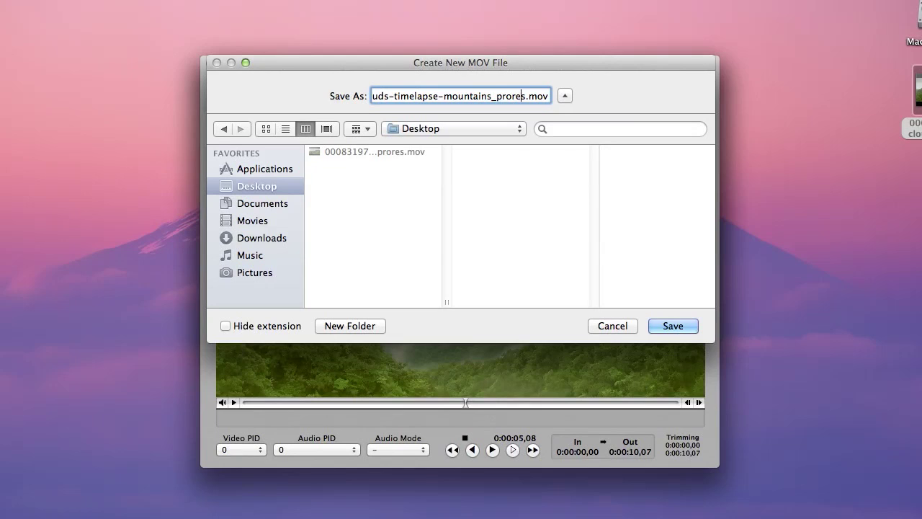
key("Delete")
key("Delete")
key("Delete")
key("Delete")
key("Delete")
key("BackSpace")
type("h264")
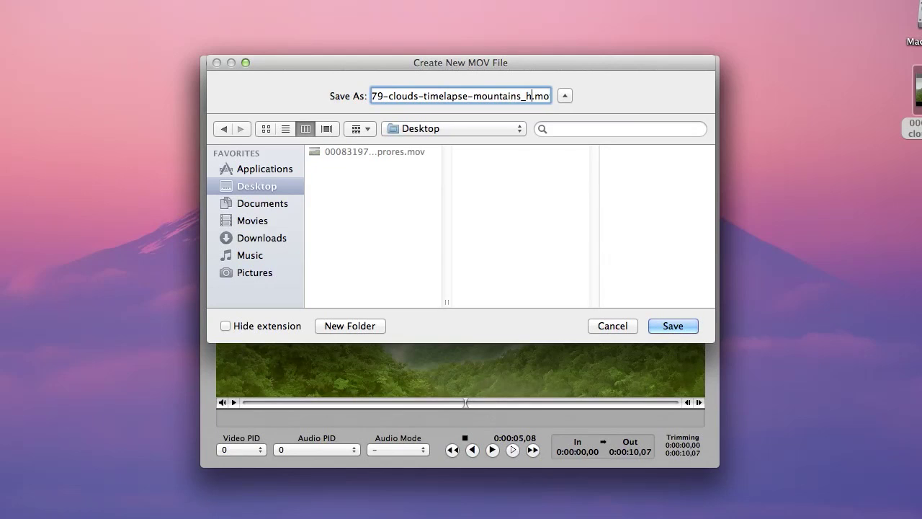
left_click(673, 325)
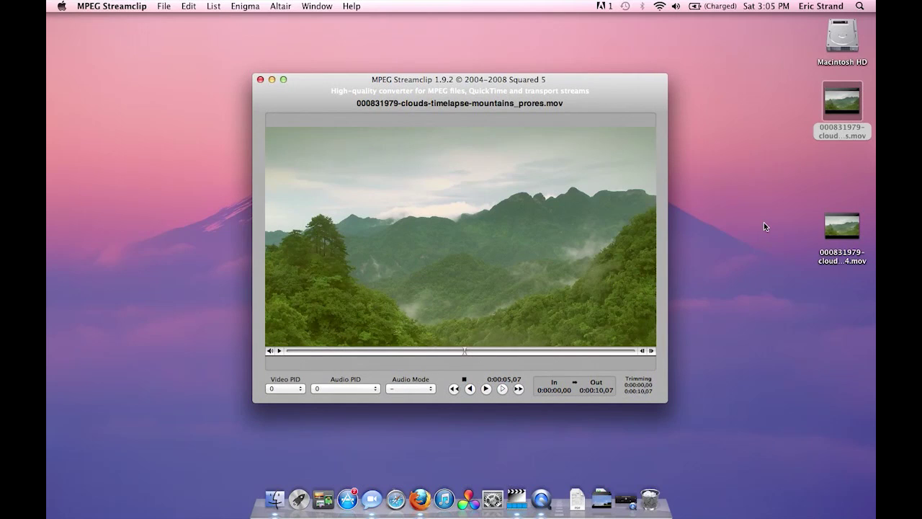
Reopen the original ProRes movie to recheck its 254.3 MB, 198.59 Mbit/s info, then close it.
left_click(827, 237)
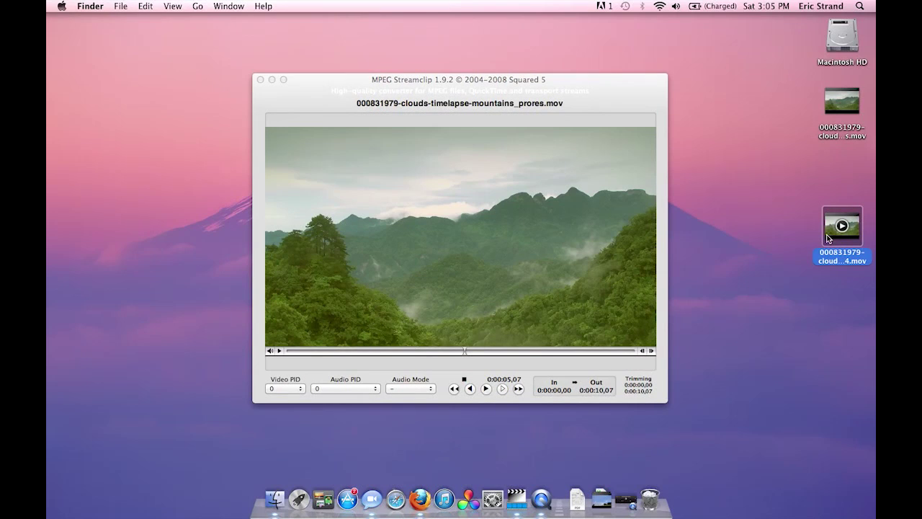
double_click(831, 101)
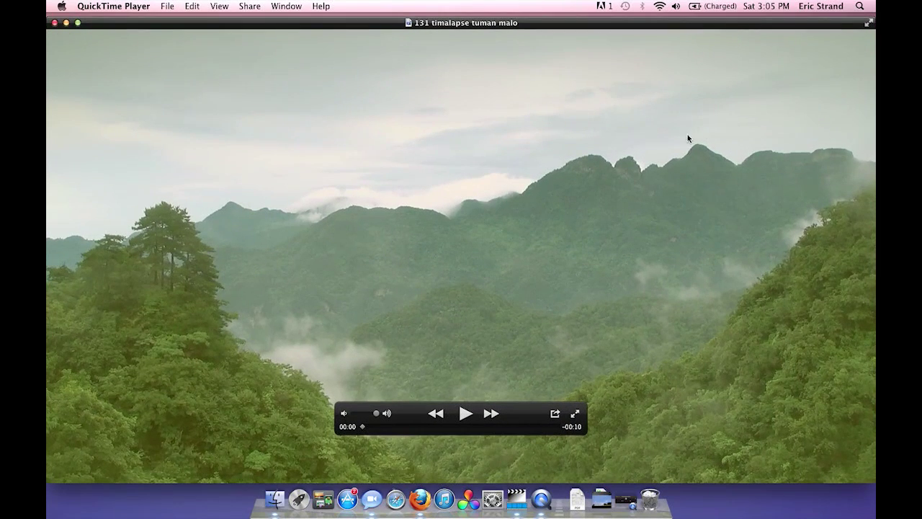
key("super+i")
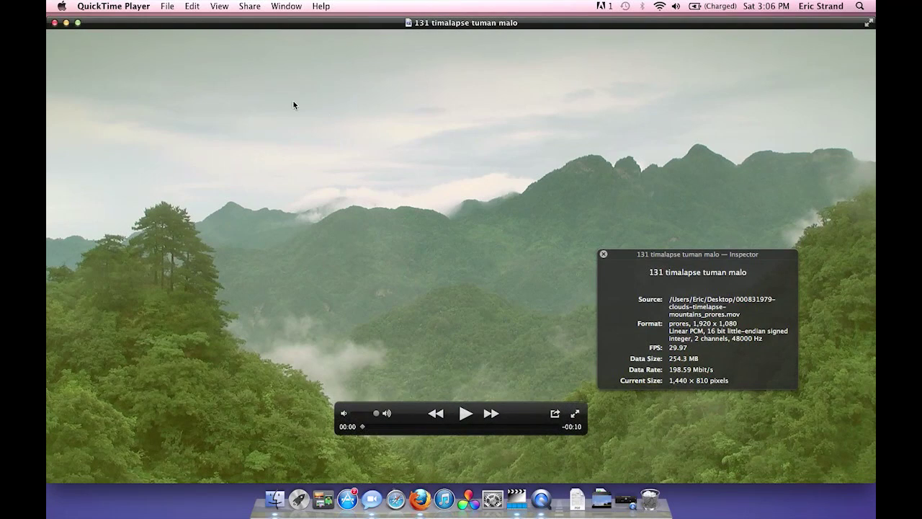
left_click(54, 22)
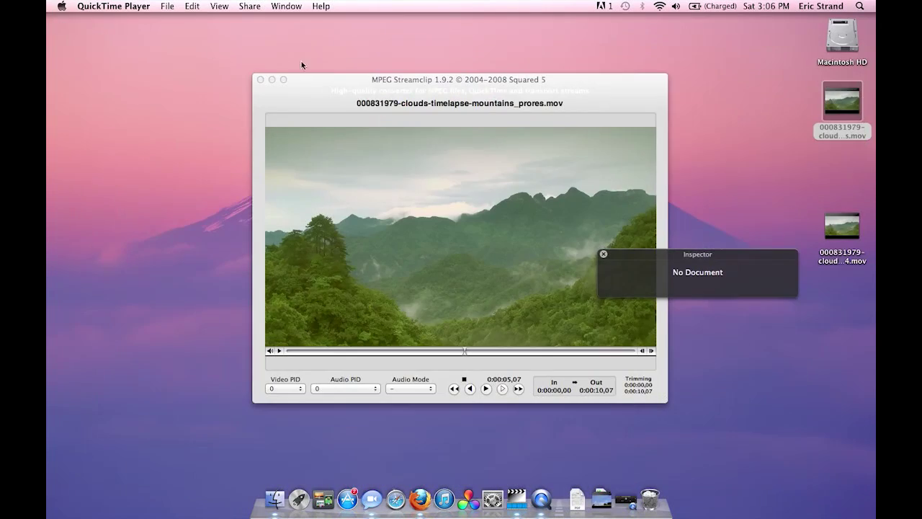
Review the H.264 export (10.3 MB, 8.04 Mbit/s, AAC stereo), play it, close it, and return to WeTransfer.
double_click(834, 236)
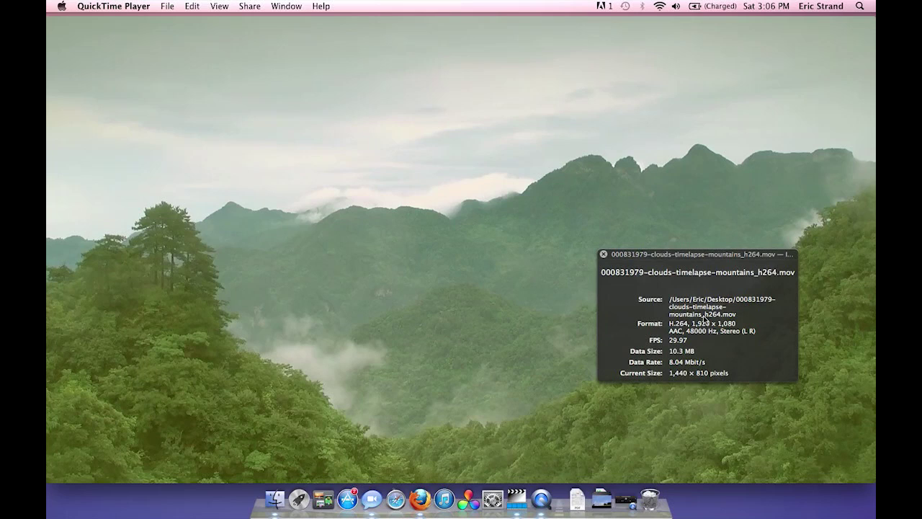
left_click(603, 256)
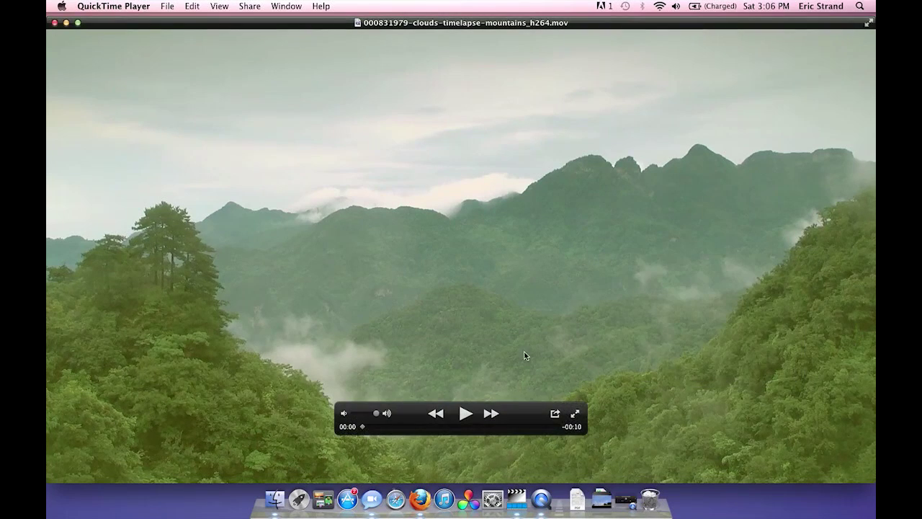
left_click(465, 414)
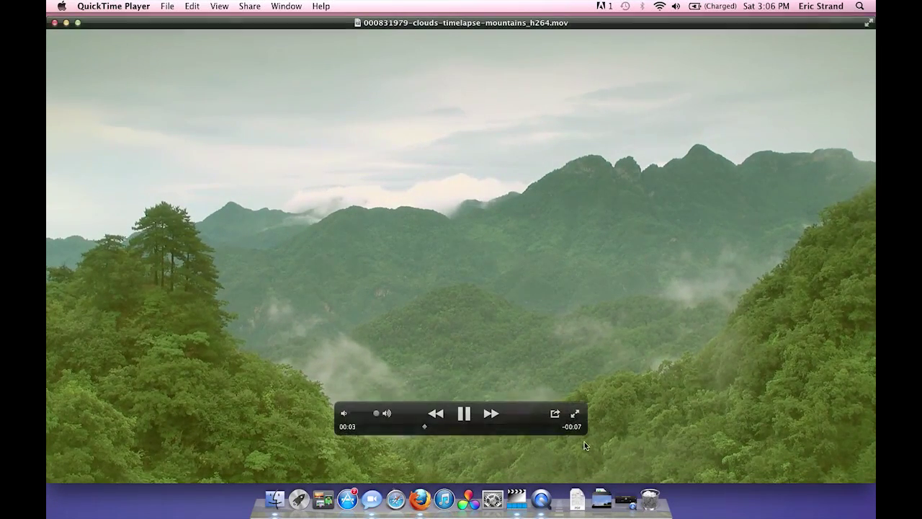
left_click(465, 413)
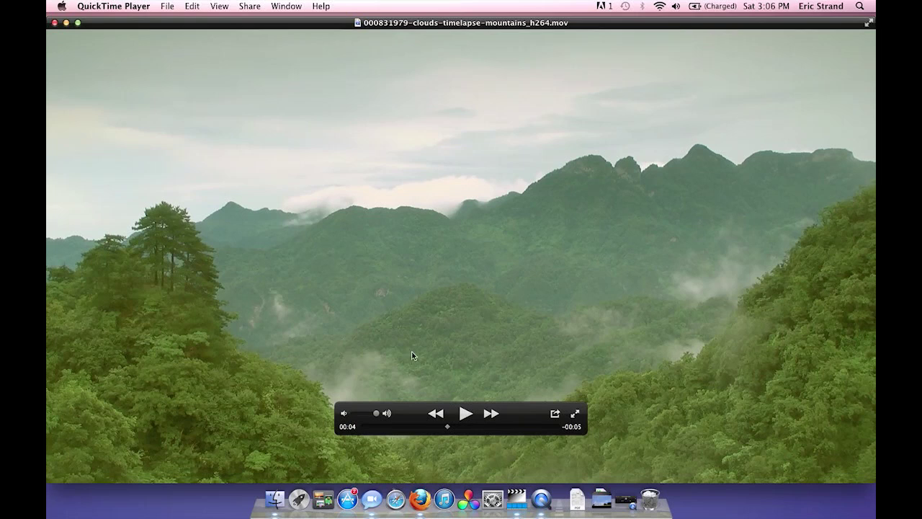
left_click(52, 23)
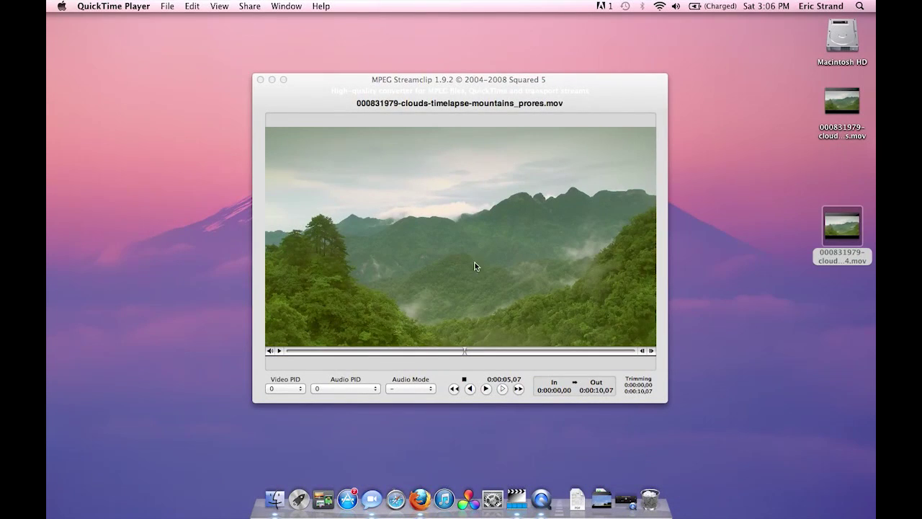
left_click(420, 498)
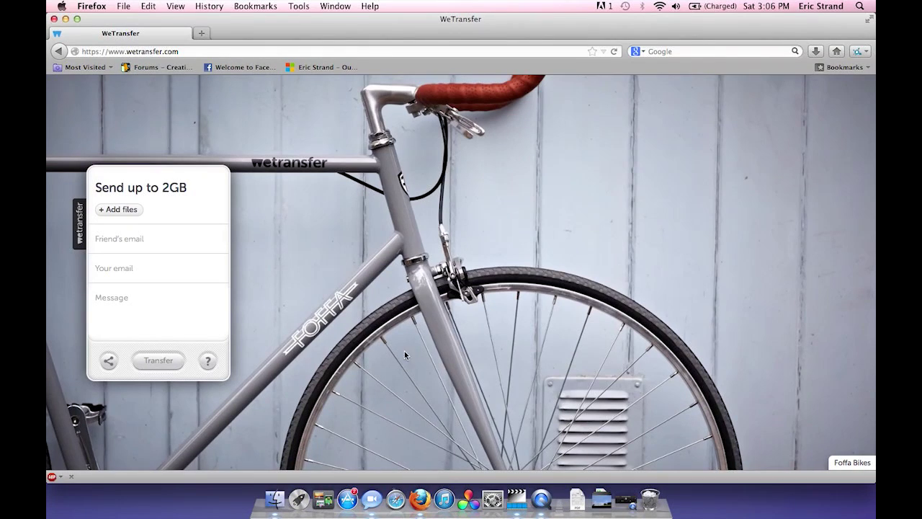